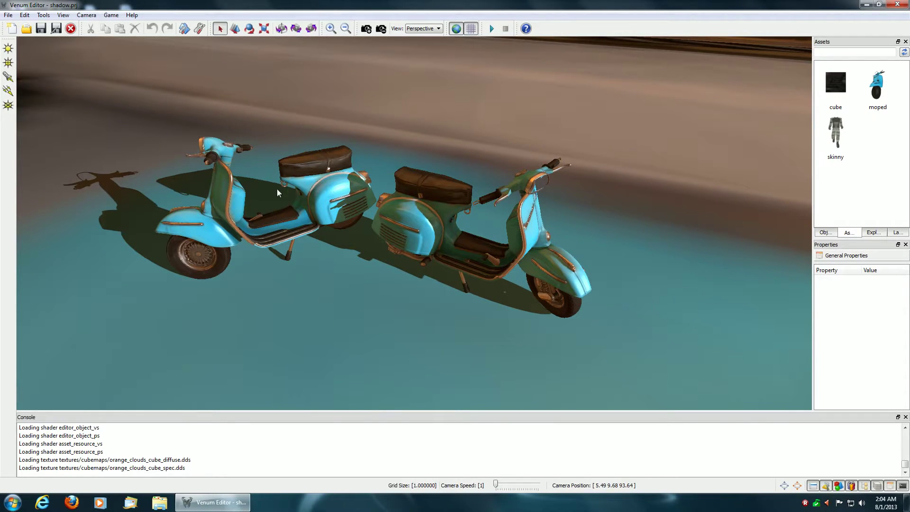
- Examine the two mopeds and the shadows they cast on the ground from several sides
right_click_drag(414, 223, 320, 222)
key("d")
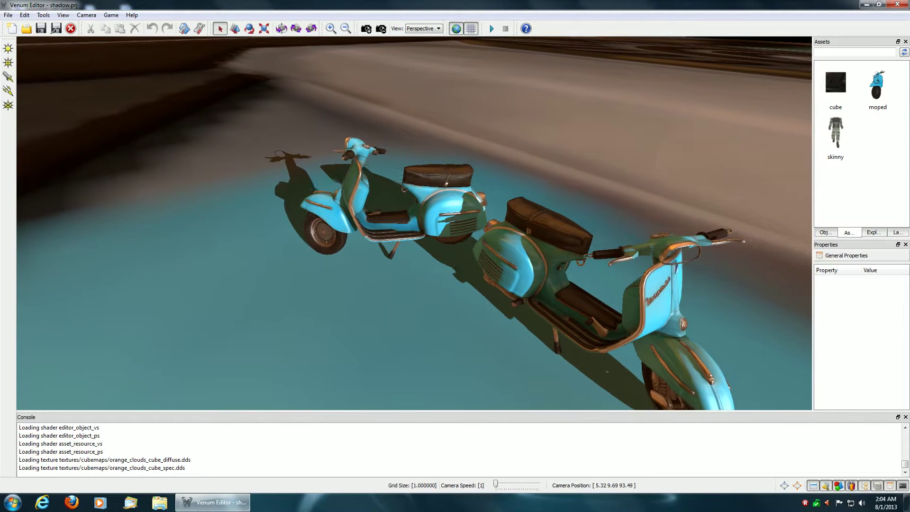
key("d")
right_click_drag(414, 222, 55, 172)
key("a")
key("w")
key("w")
key("d")
key("d")
key("s")
key("s")
key("d")
key("s")
key("a")
key("a")
key("a")
key("s")
right_click_drag(368, 291, 370, 291)
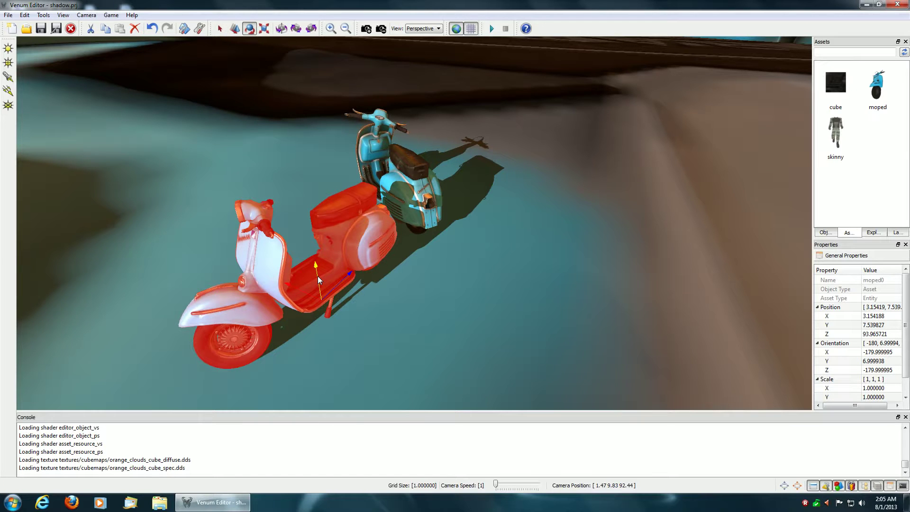
- Rotate the nearer moped back and forth about its vertical axis, ending at a Y orientation of about -62.5
mouse_move(318, 276)
left_mouse_down()
mouse_move(341, 273)
mouse_move(325, 263)
left_mouse_up()
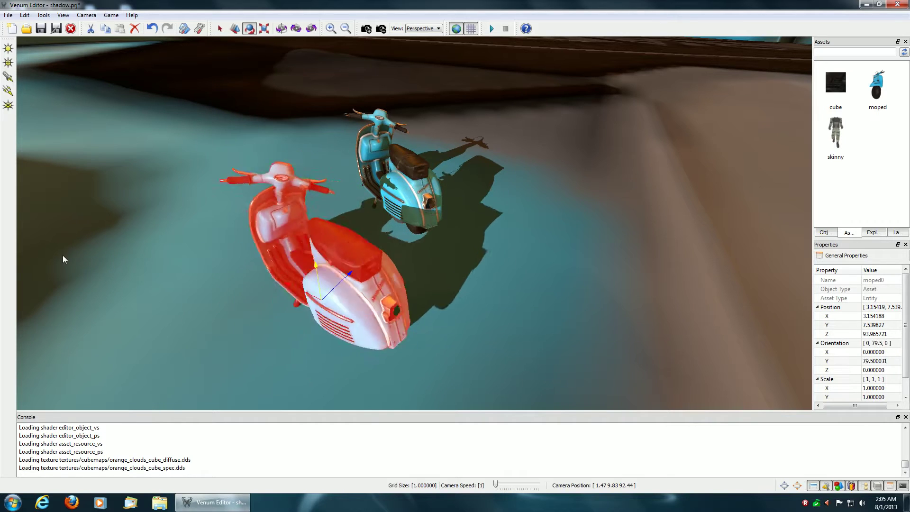
left_click_drag(81, 261, 240, 262)
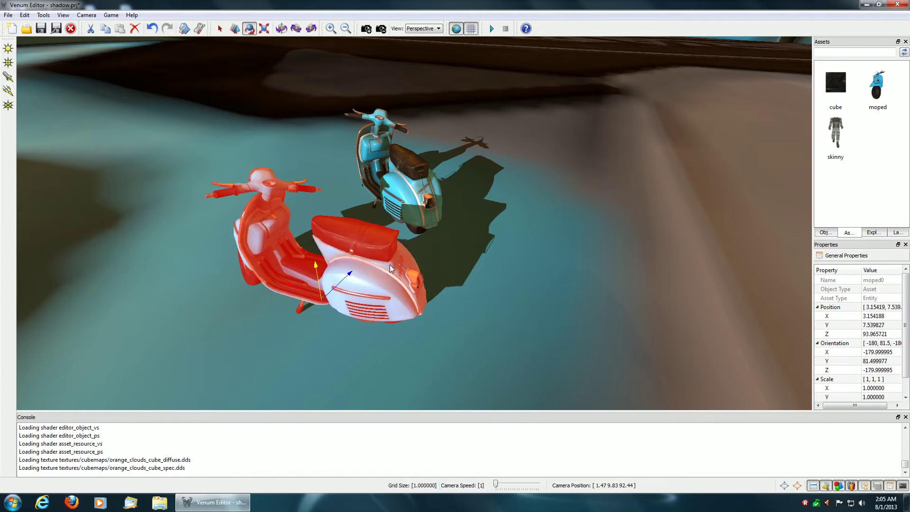
left_click_drag(440, 271, 374, 262)
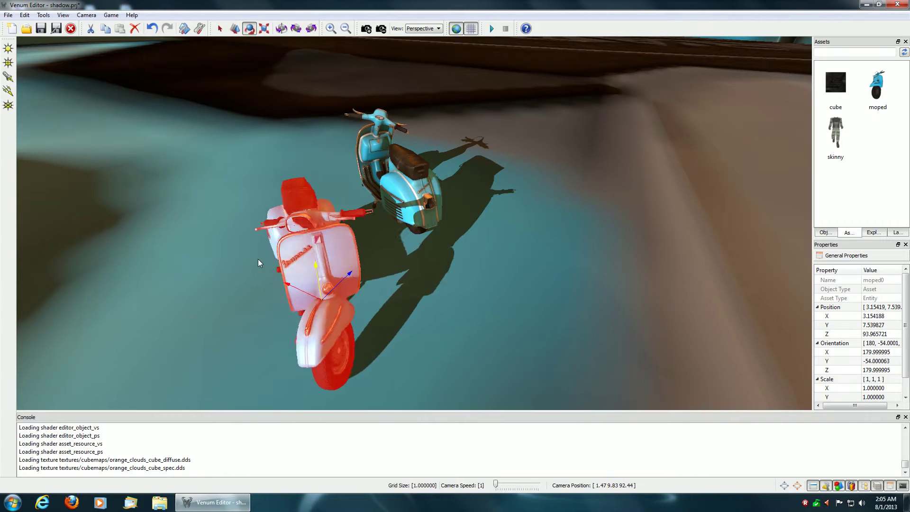
left_click_drag(209, 260, 339, 259)
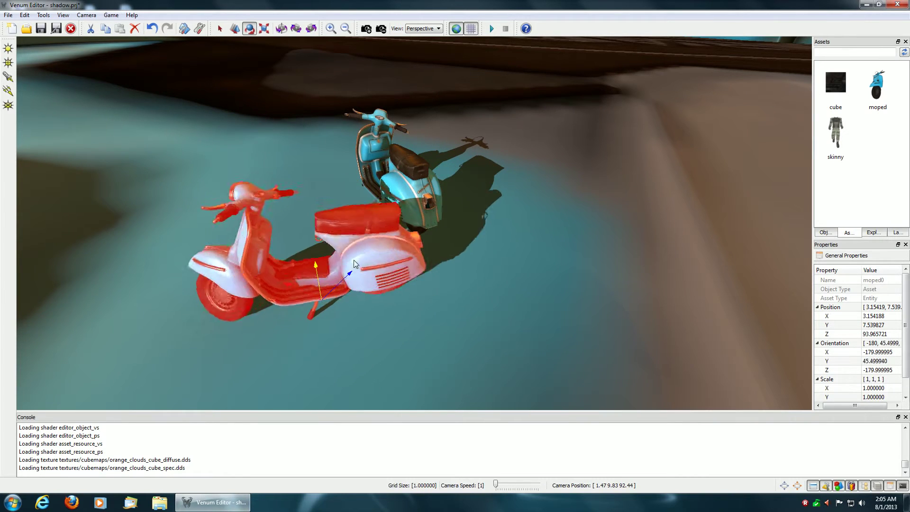
left_click_drag(237, 254, 252, 253)
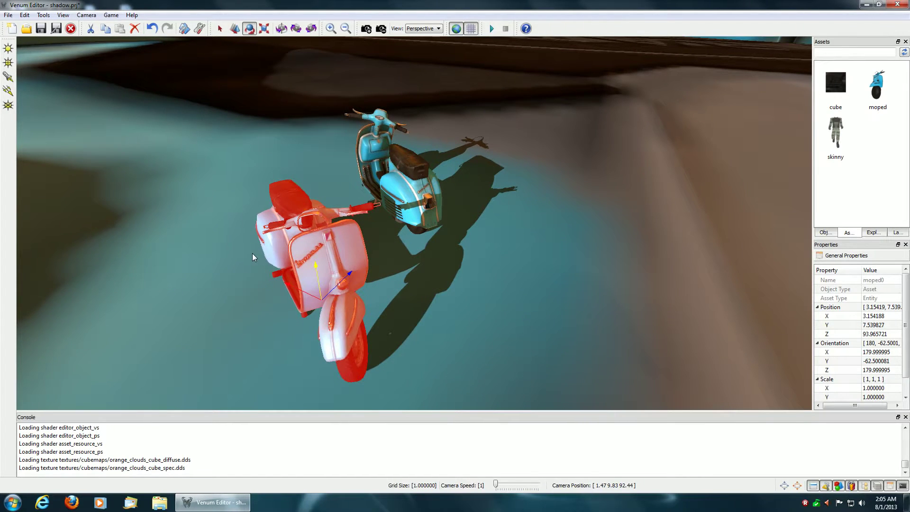
- Examine the shadow of the rotated moped on the ground, up close, from farther away and from the other moped's side
right_click_drag(252, 253, 279, 277)
key("w")
key("s")
key("w")
key("d")
key("a")
key("a")
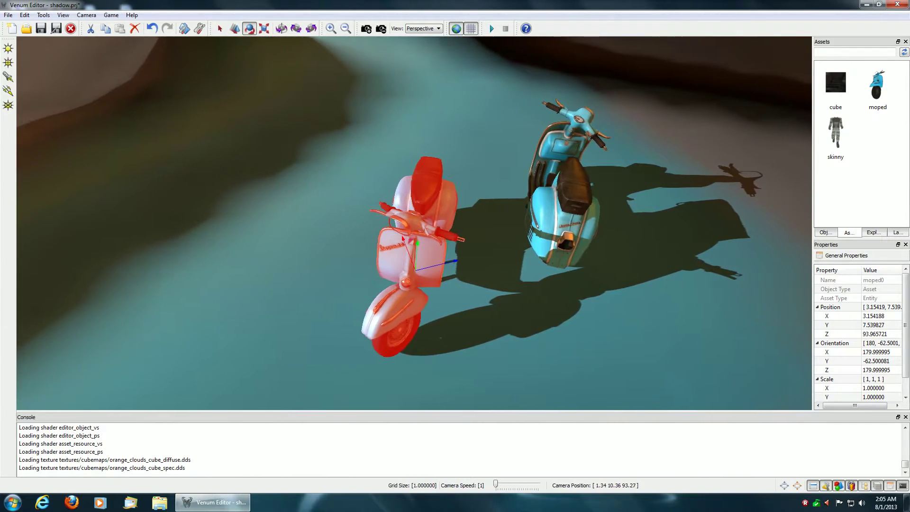
right_click_drag(400, 275, 455, 275)
key("w")
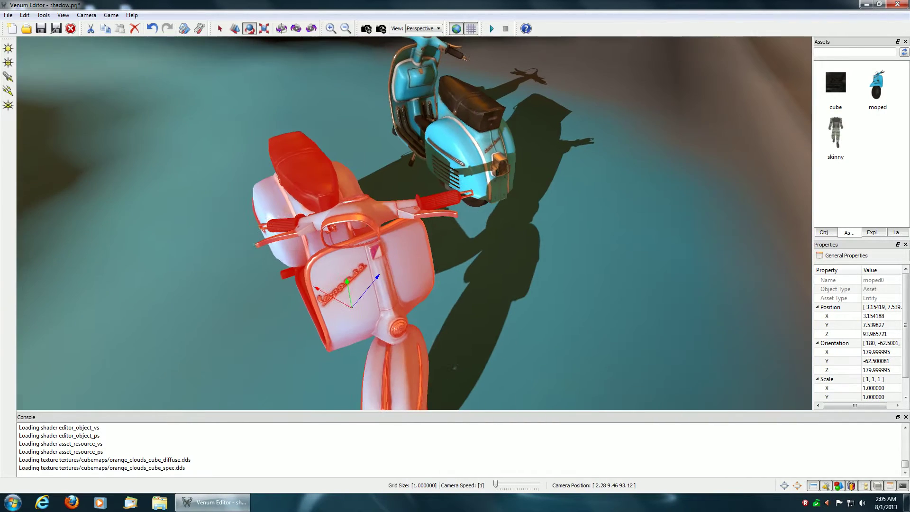
key("s")
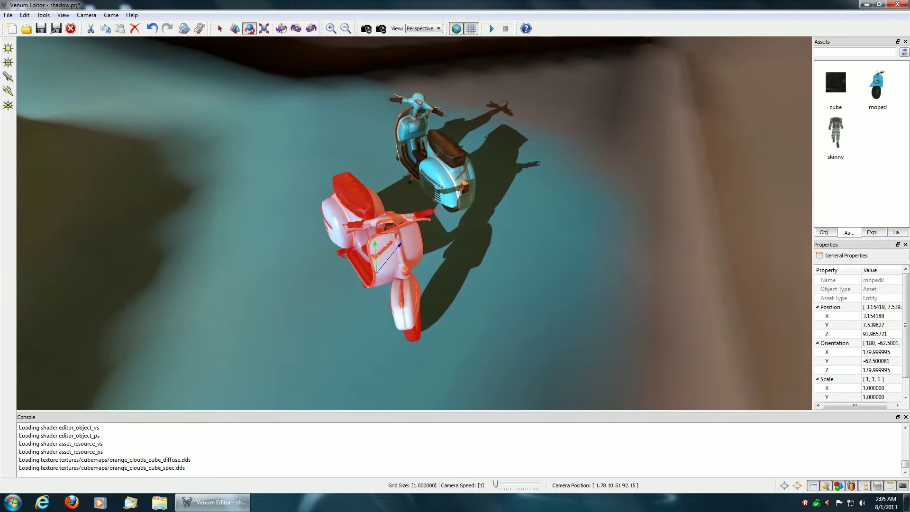
right_click_drag(455, 275, 455, 254)
key("w")
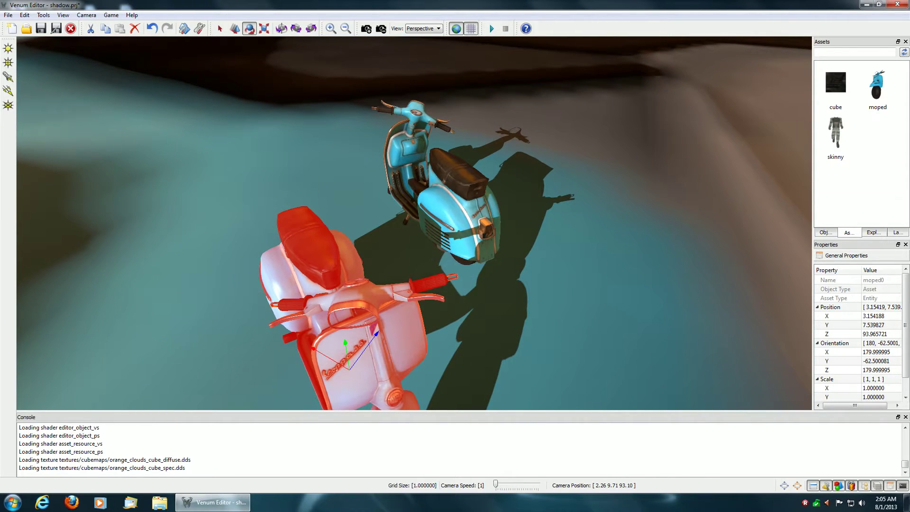
right_click_drag(455, 254, 379, 245)
key("d")
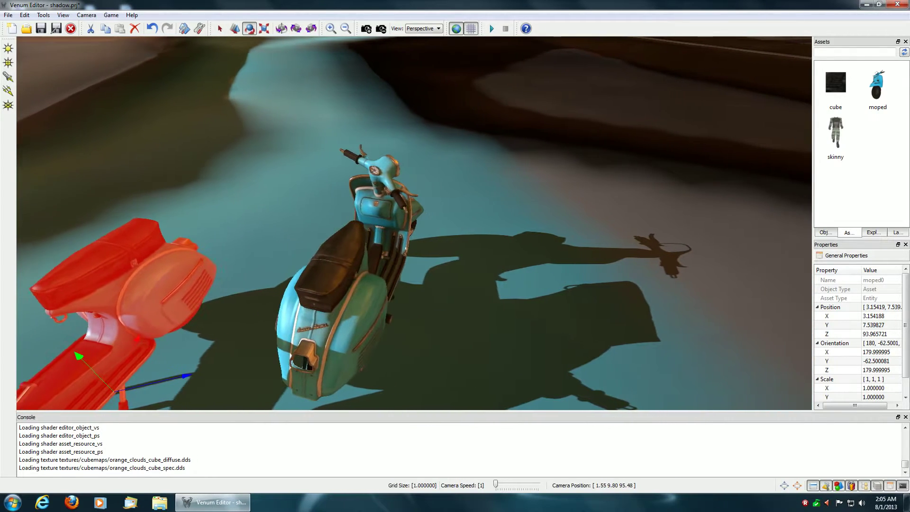
key("s")
key("a")
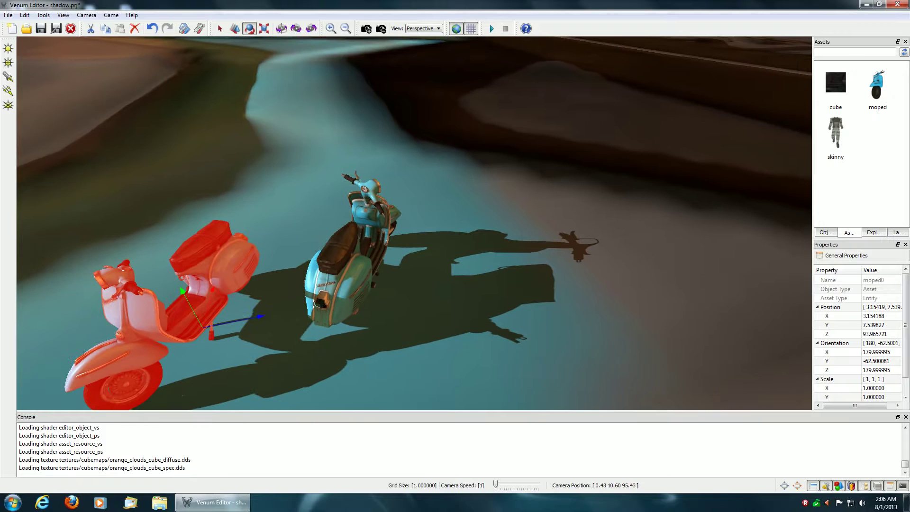
- Inspect where the rotated moped's shadow falls across the rear of the other moped, viewing it from behind and from the side
right_click_drag(552, 259, 566, 270)
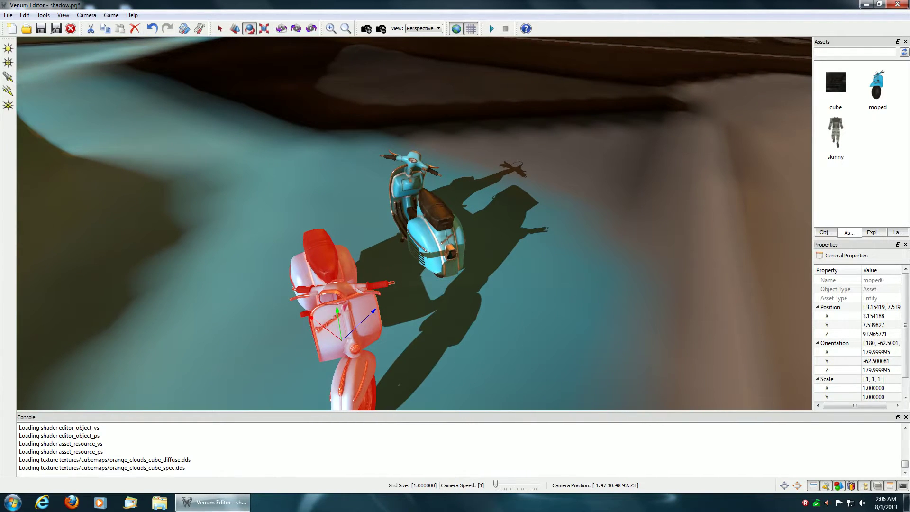
mouse_move(566, 270)
right_mouse_down()
mouse_move(502, 262)
mouse_move(550, 268)
right_mouse_up()
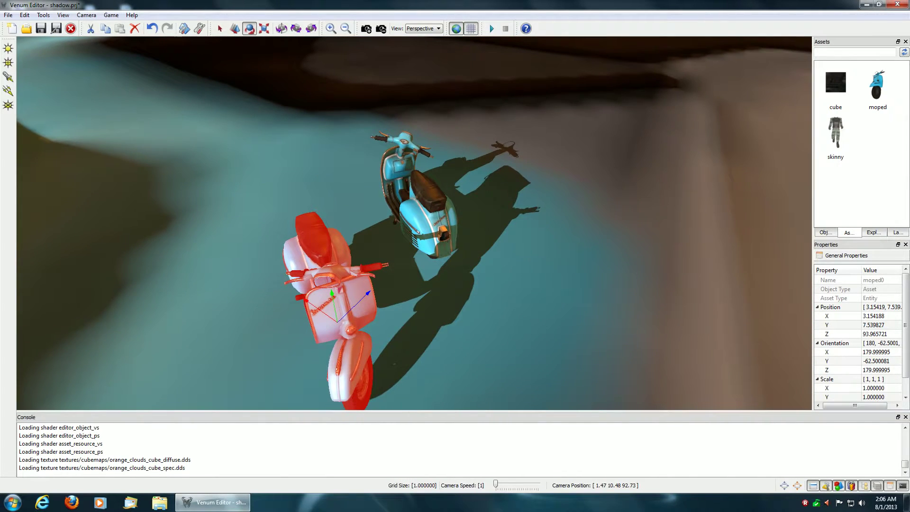
key("w")
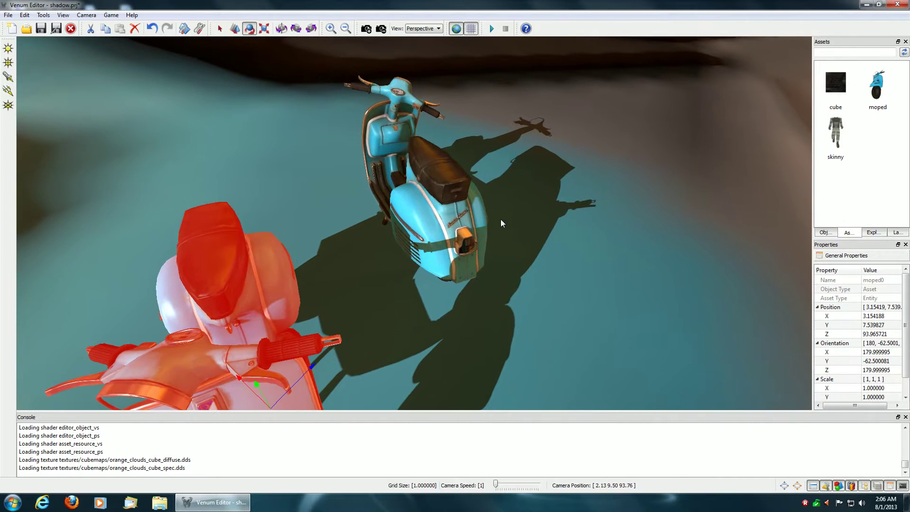
right_click_drag(452, 246, 438, 244)
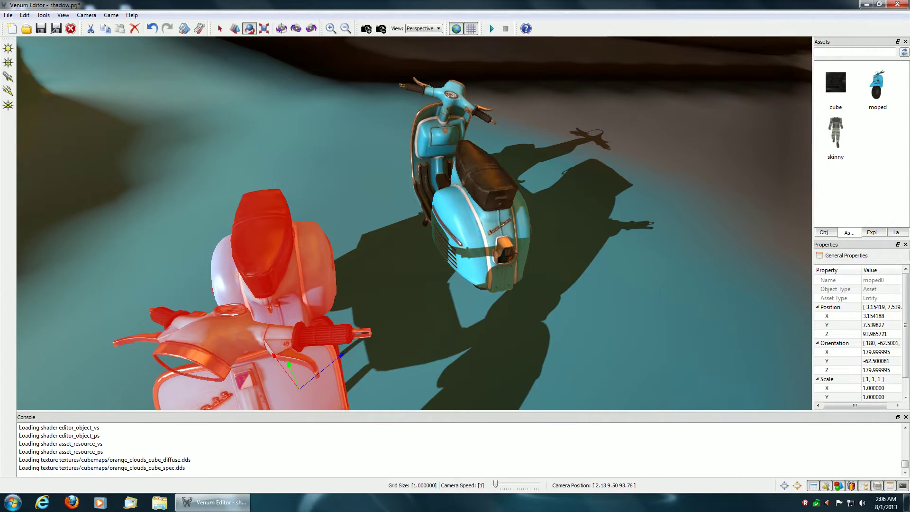
key("s")
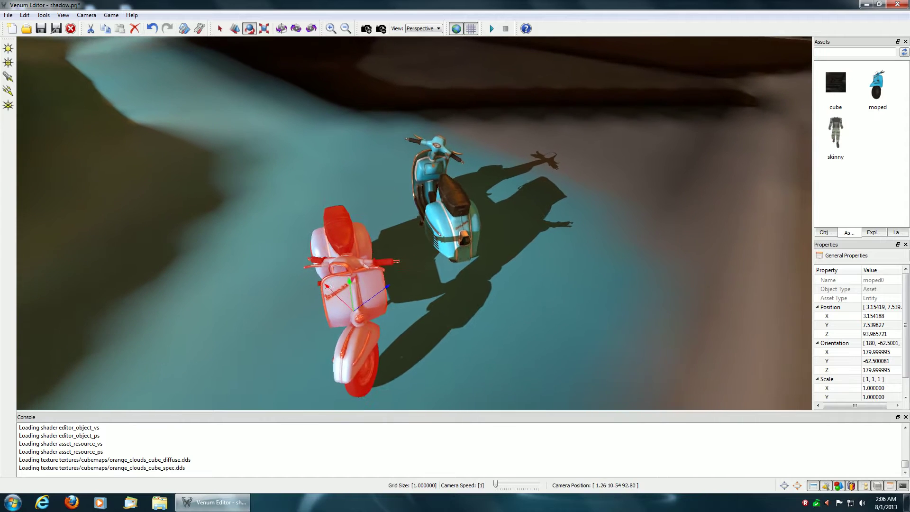
key("a")
right_click_drag(439, 244, 481, 245)
key("a")
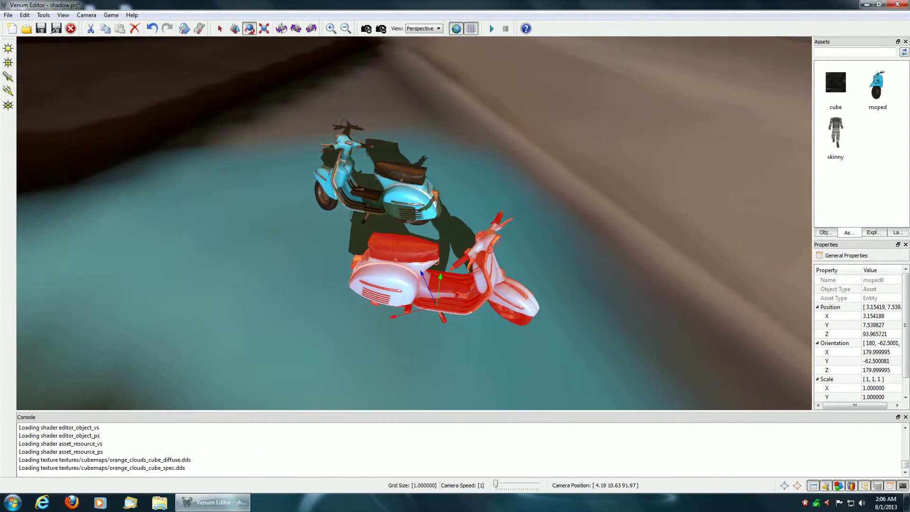
key("w")
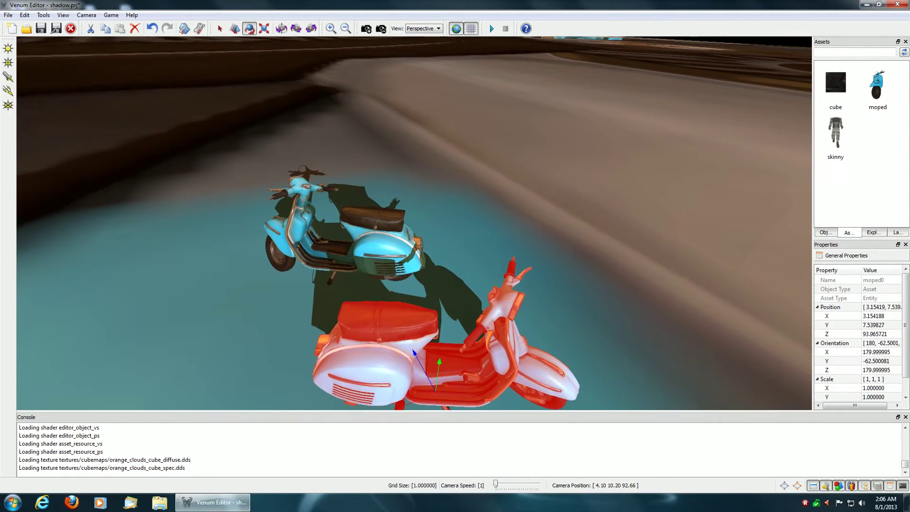
key("w")
right_click_drag(481, 245, 443, 248)
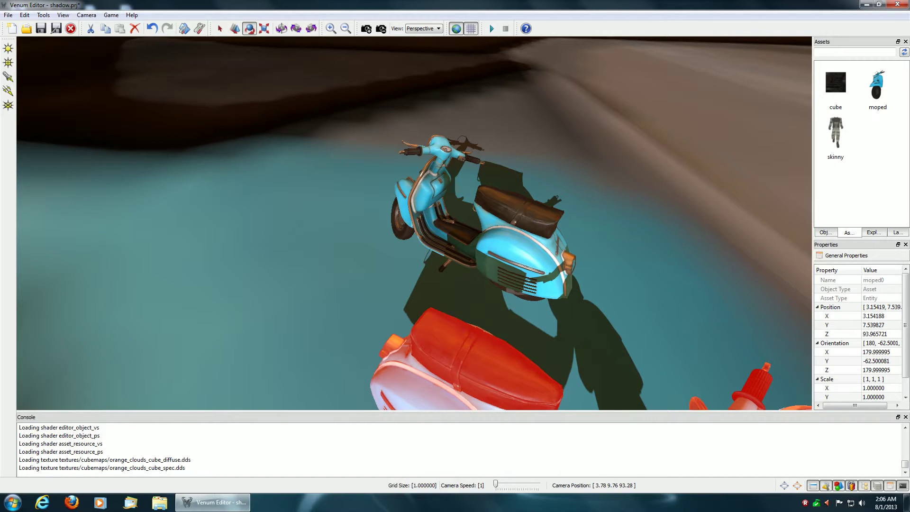
key("s")
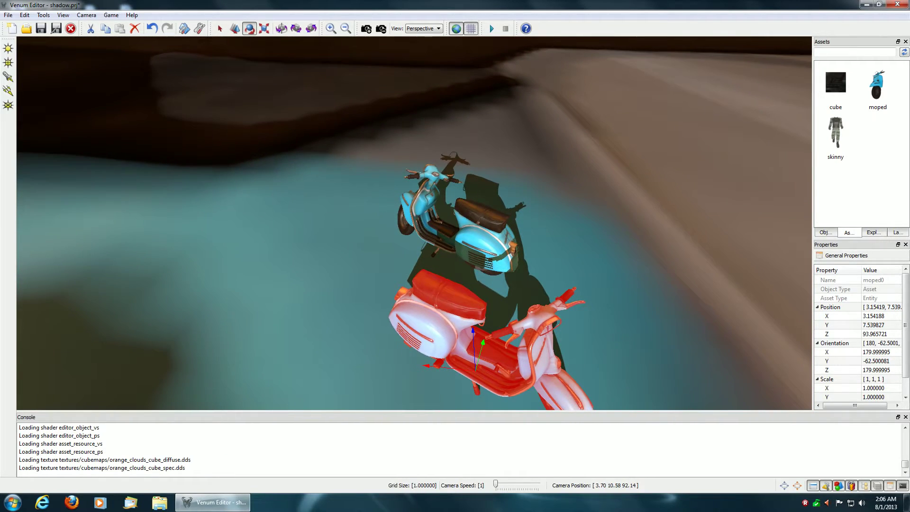
key("d")
- Examine the shadow detail on the unselected moped's side panel in close-up and compare it from the surrounding angles
right_click_drag(443, 247, 412, 254)
key("w")
key("a")
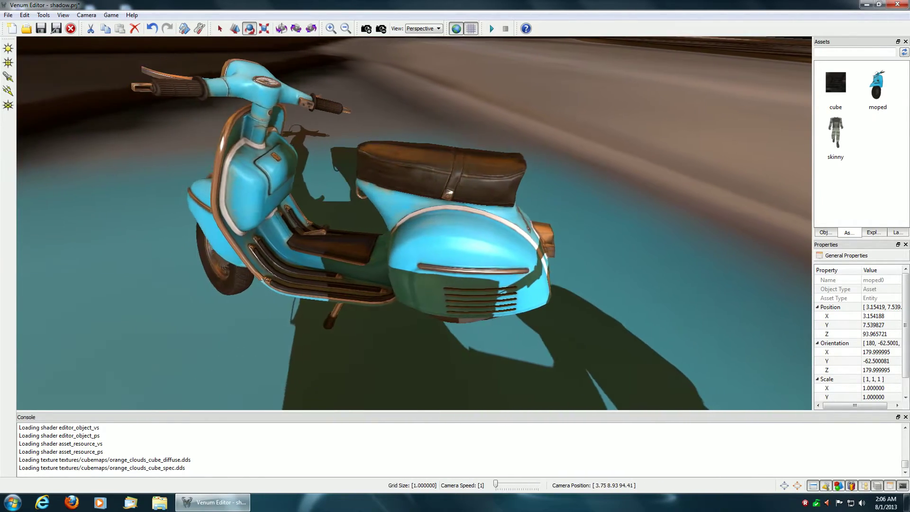
key("s")
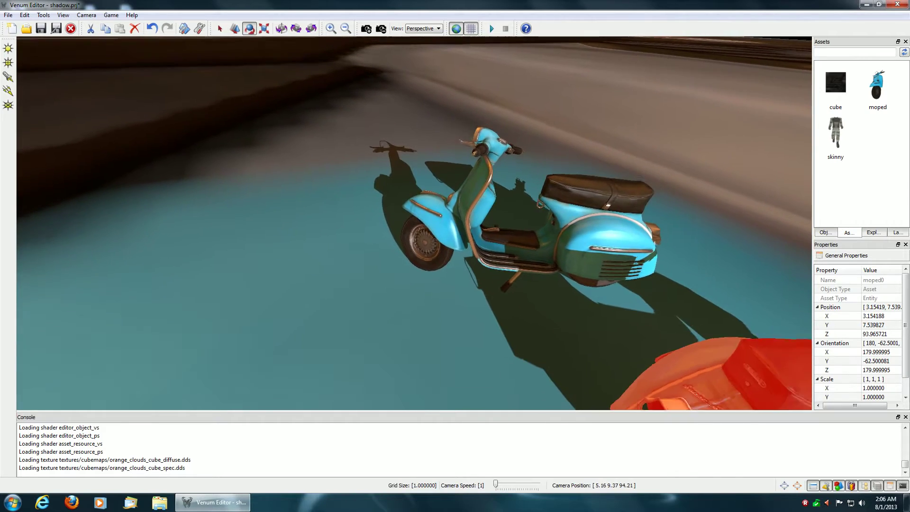
key("d")
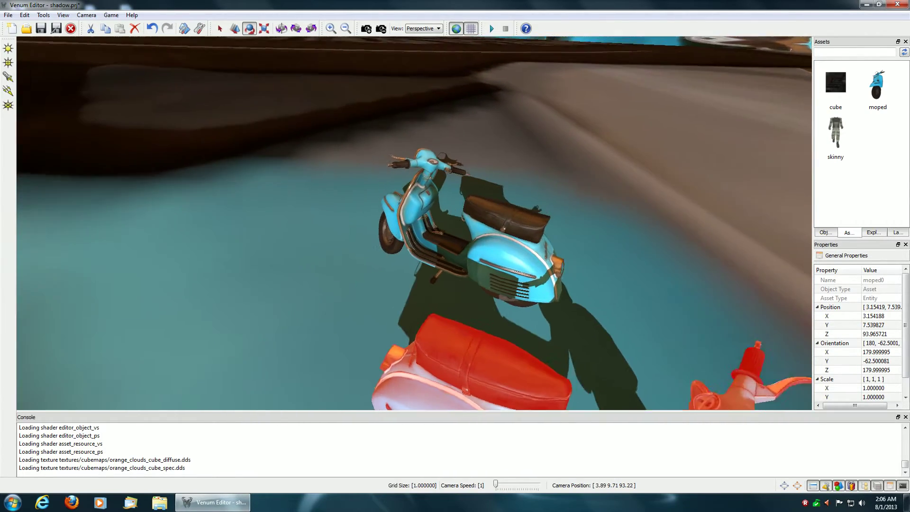
key("d")
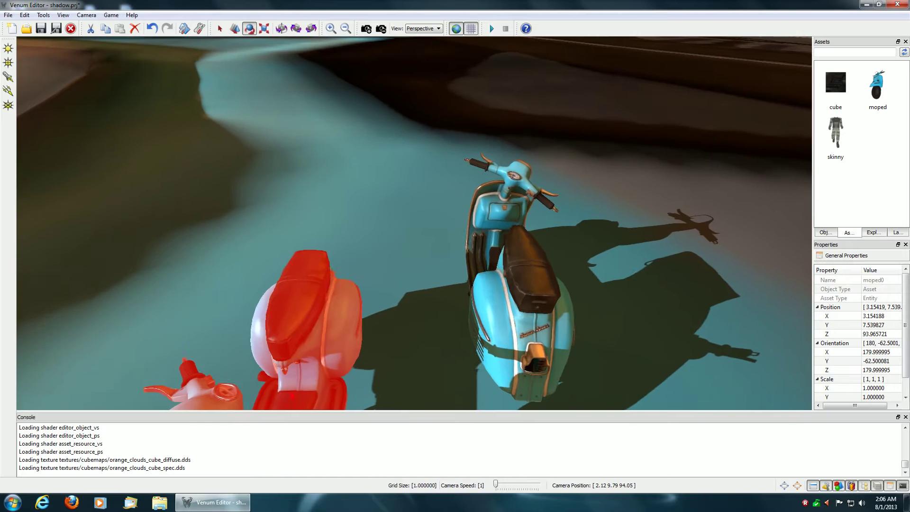
key("d")
key("s")
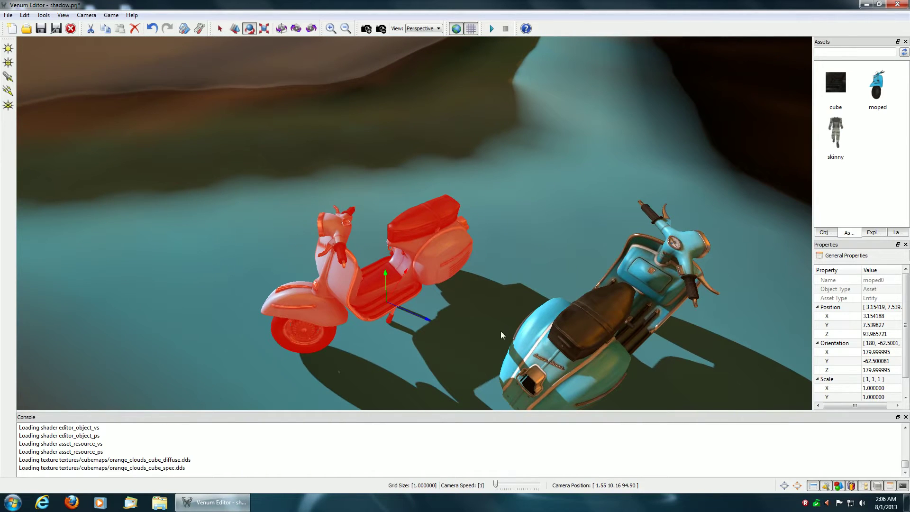
- Raise the rotated moped along its vertical axis to a Y position of about 7.72
left_click(474, 332)
key("a")
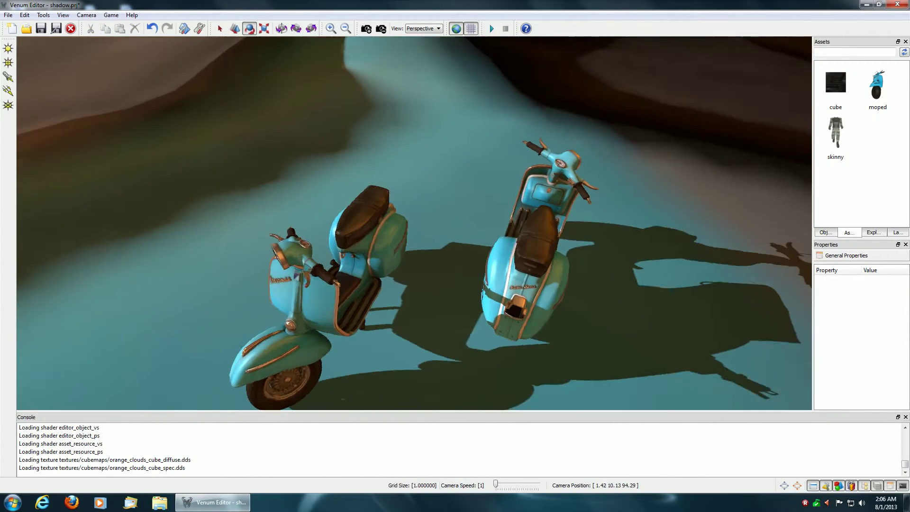
key("a")
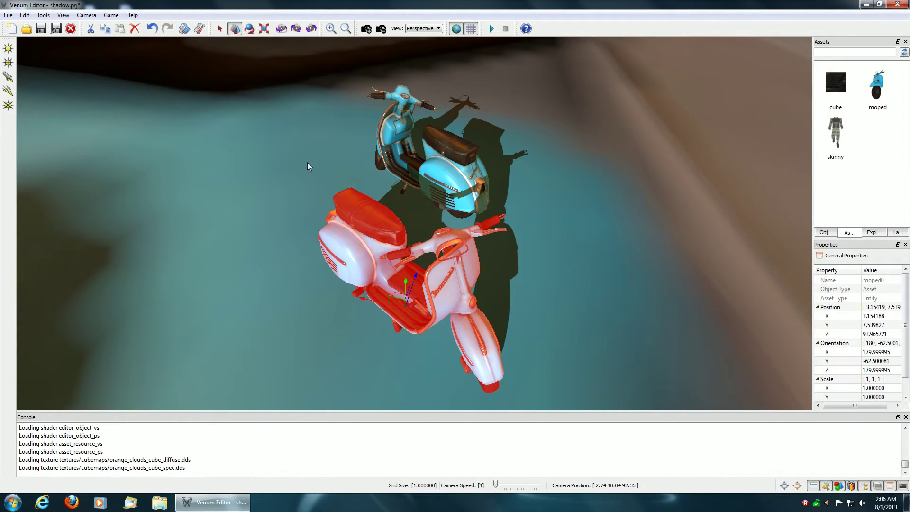
left_click_drag(403, 283, 423, 277)
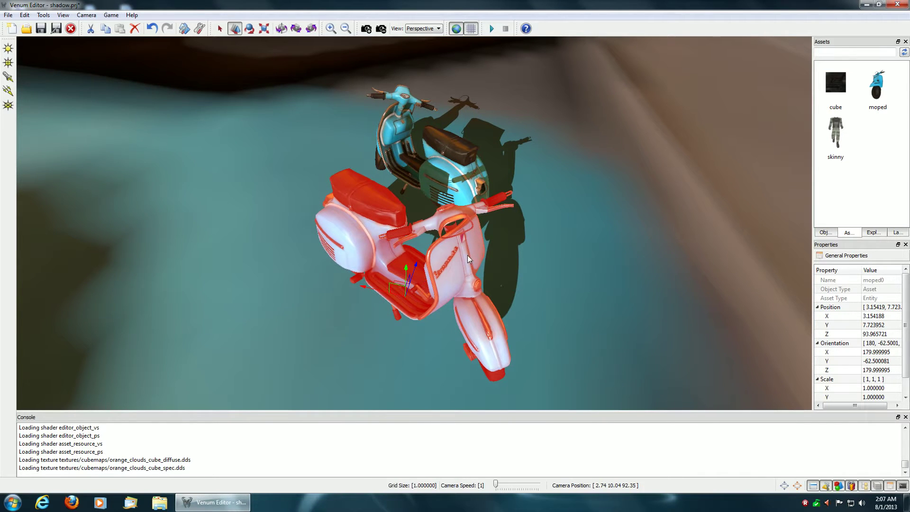
- Examine the raised moped and its shadow from different angles with the selection cleared
right_click_drag(422, 278, 516, 255)
key("d")
key("w")
key("s")
left_click(486, 336)
right_click_drag(485, 337, 228, 323)
key("w")
key("s")
- Rotate the raised moped about its vertical axis to a Y orientation of about 5.5 and deselect it
right_click_drag(412, 337, 431, 329)
left_click(435, 307)
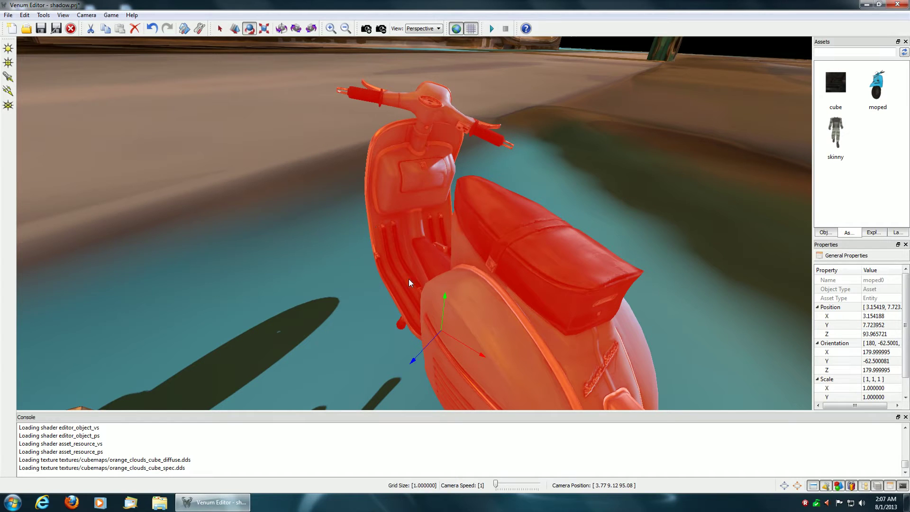
left_click_drag(443, 313, 665, 365)
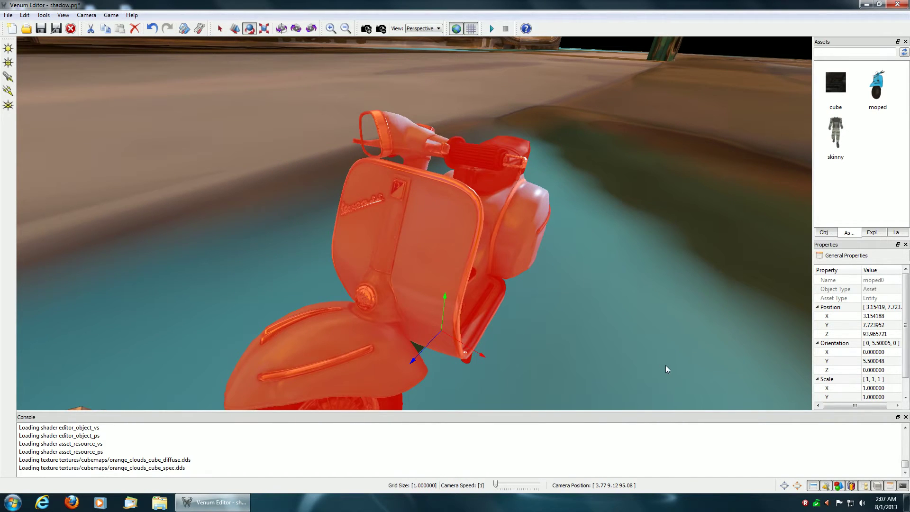
left_click(636, 332)
- Select the raised moped from behind and rotate it about its vertical axis to a Y orientation of about 36.5
right_click_drag(636, 332, 432, 357)
key("d")
key("s")
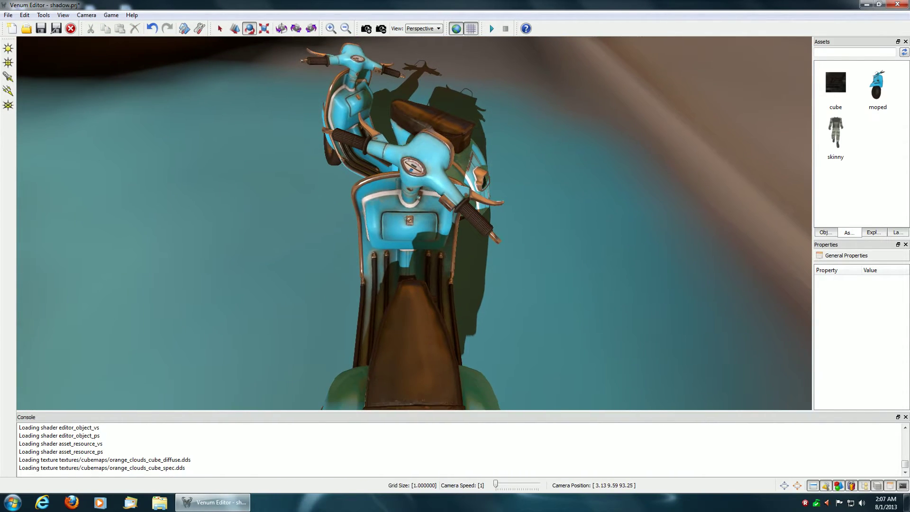
left_click(403, 300)
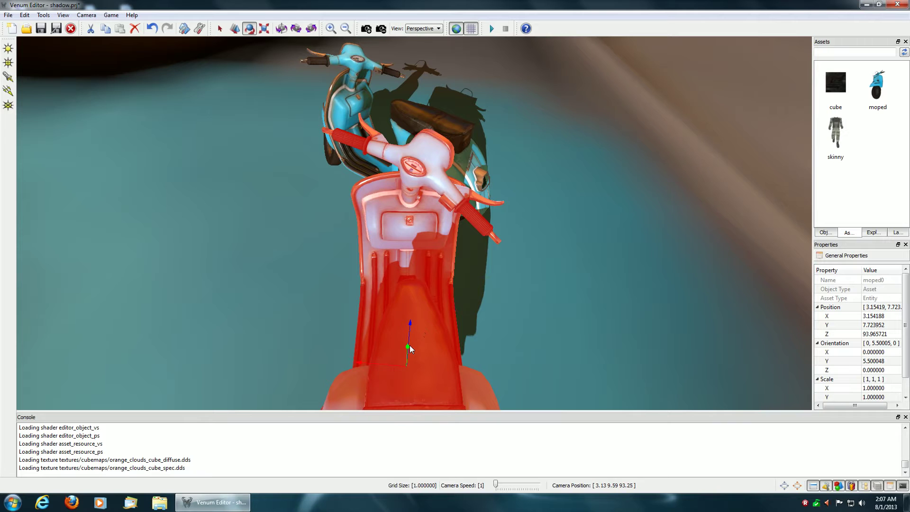
left_click_drag(406, 352, 376, 351)
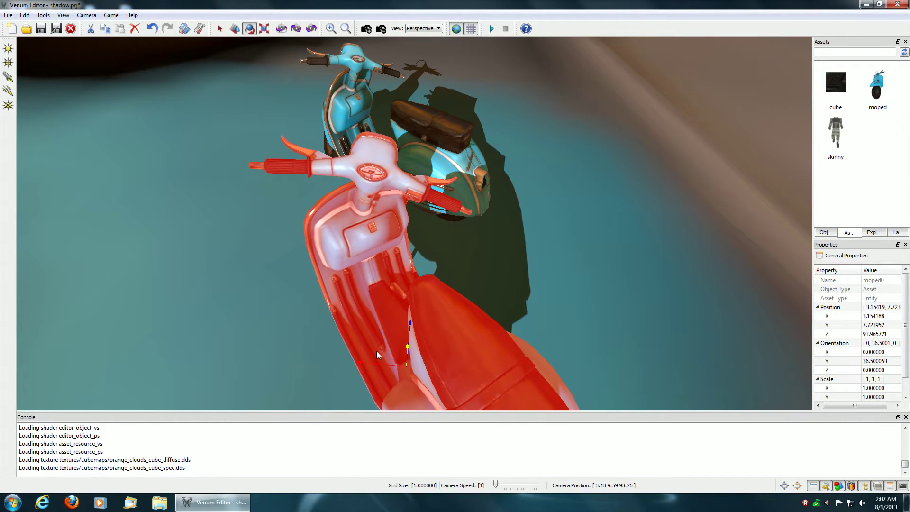
- Deselect the rotated moped and examine the shading on its footboard and leg shield up close
left_click(285, 360)
key("w")
mouse_move(335, 339)
right_mouse_down()
mouse_move(351, 339)
mouse_move(327, 337)
mouse_move(349, 330)
right_mouse_up()
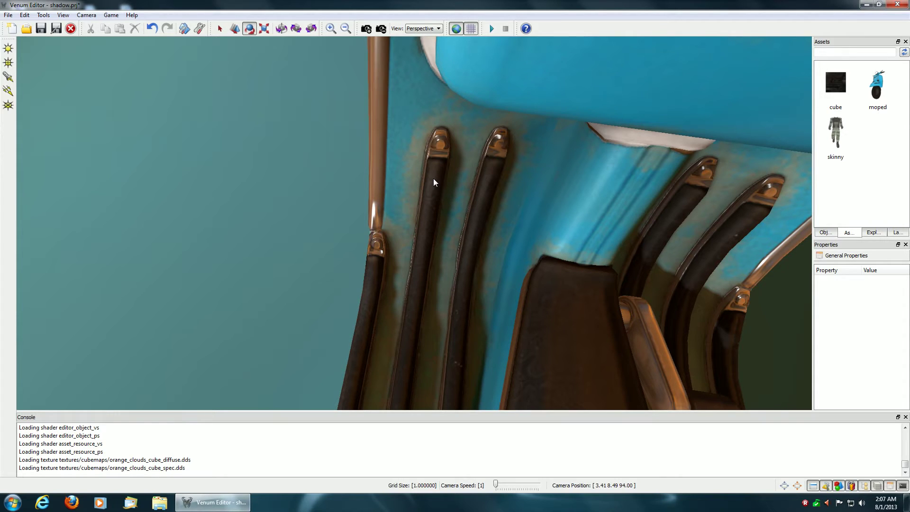
right_click(478, 208)
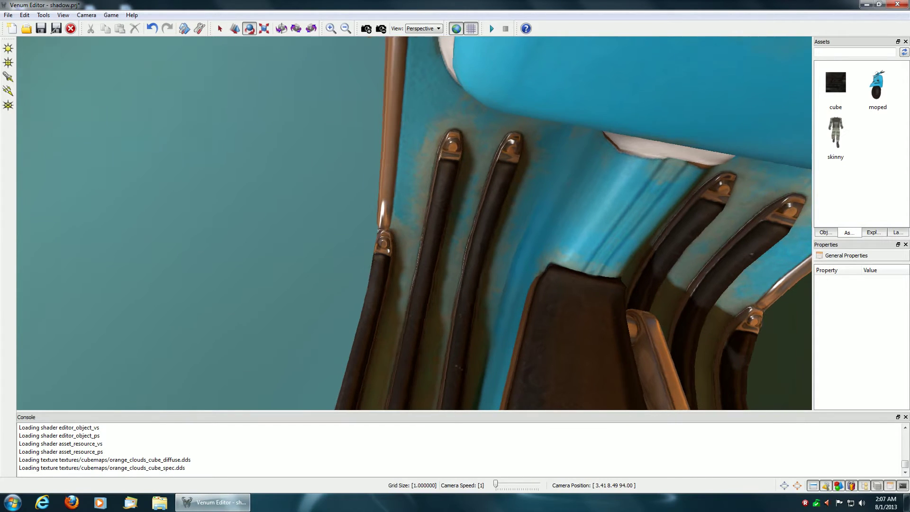
right_click_drag(414, 223, 337, 192)
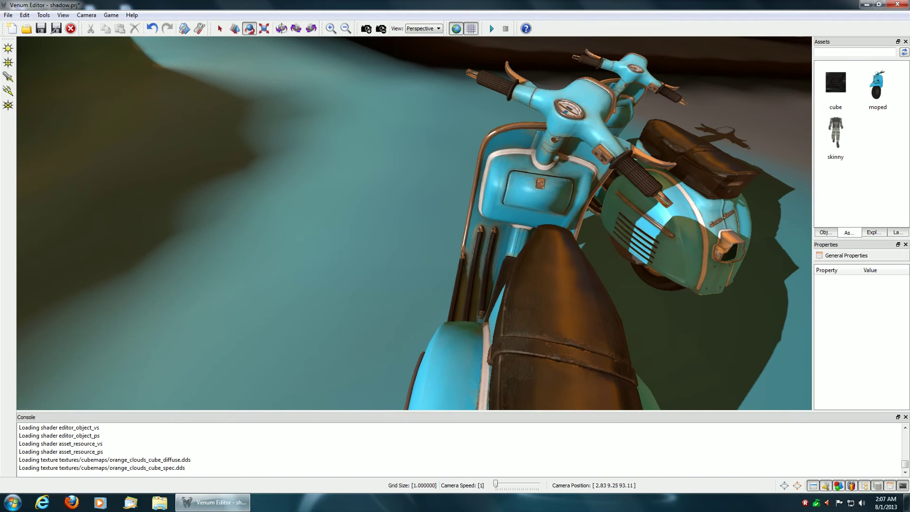
- Examine both mopeds and their shadows on the ground from behind, from the front and from the side
right_click_drag(415, 222, 415, 275)
key("s")
right_click_drag(414, 223, 407, 175)
key("d")
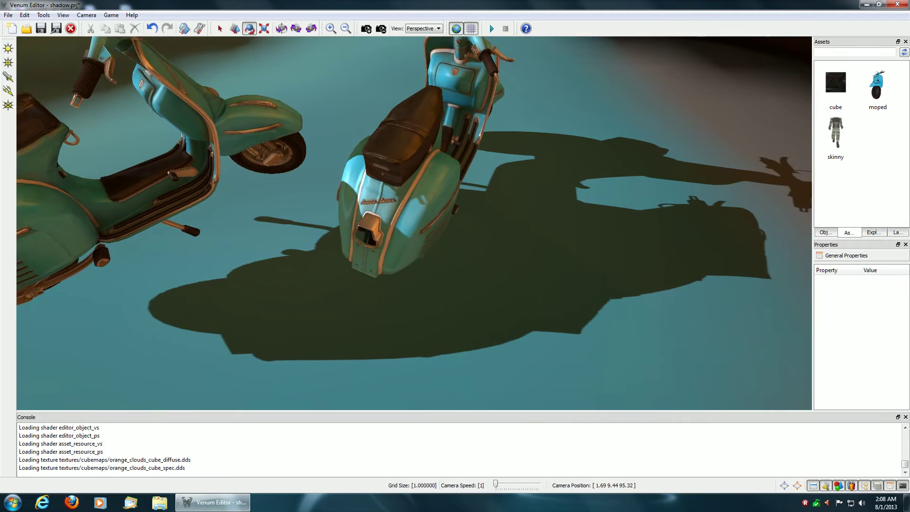
right_click_drag(415, 223, 384, 223)
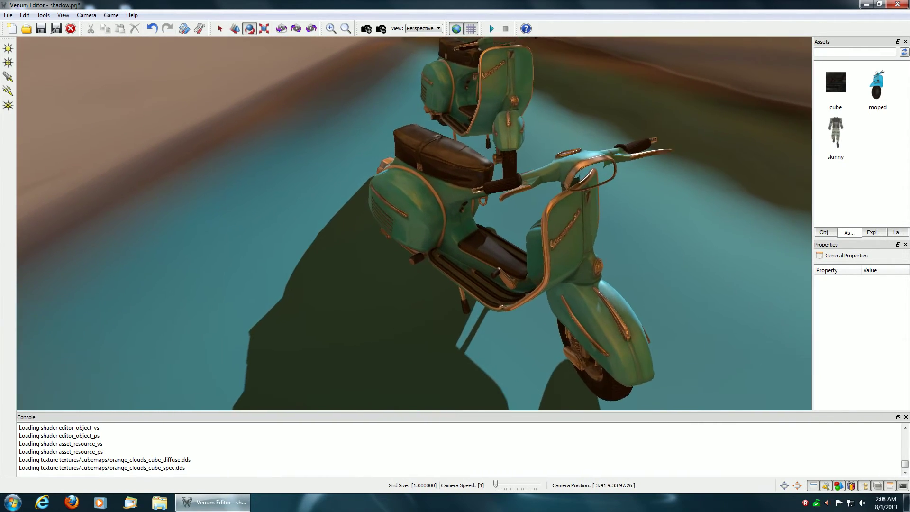
key("w")
right_click_drag(415, 223, 448, 224)
key("a")
key("s")
key("a")
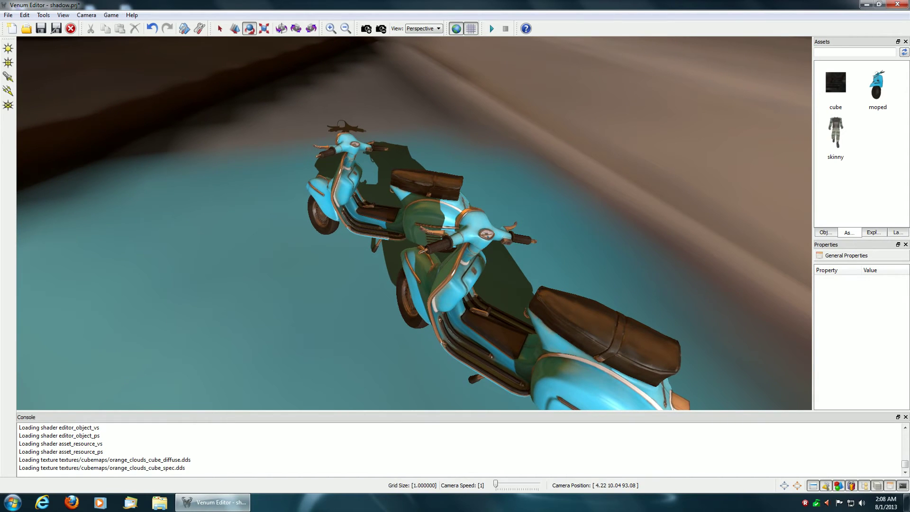
- Inspect the combined ground shadow of the two mopeds from behind the lower moped
key("w")
right_click_drag(414, 222, 339, 222)
key("s")
key("d")
key("d")
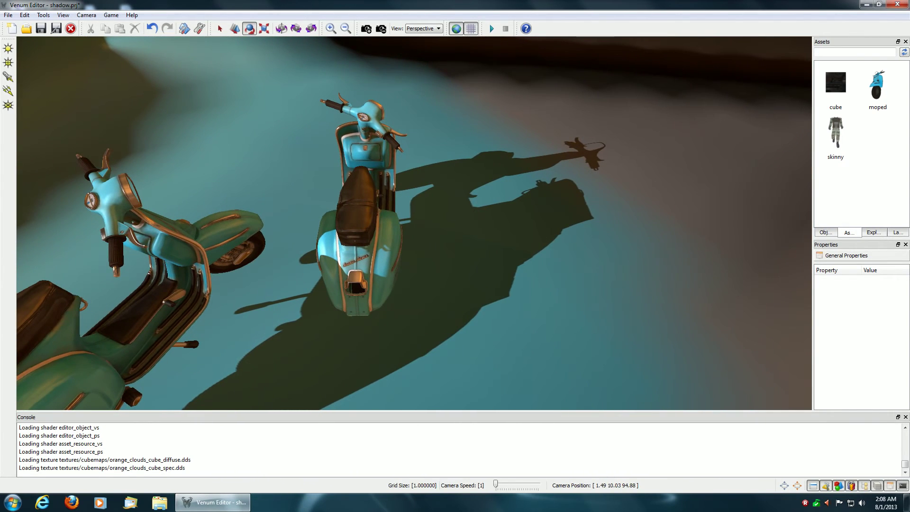
- Inspect the shadow that the raised moped casts on the other moped's rear body from several side angles
key("a")
right_click_drag(414, 223, 512, 228)
key("a")
key("a")
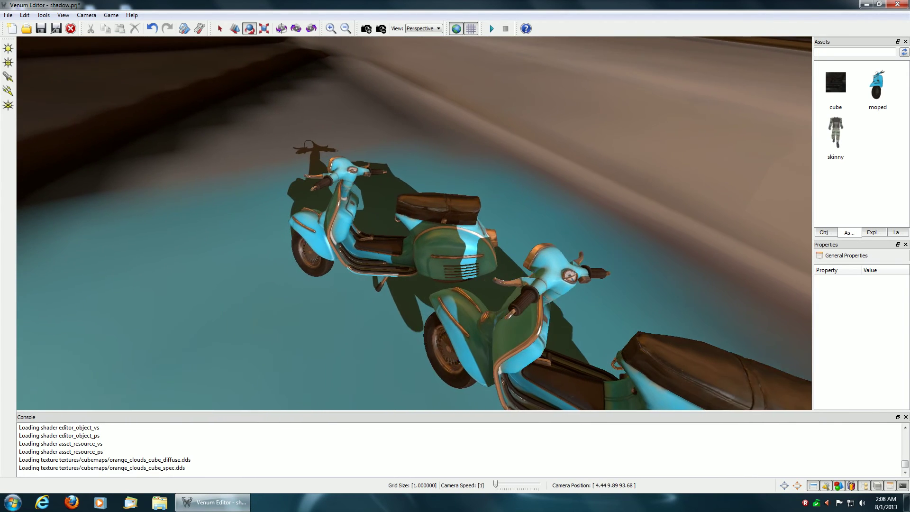
key("d")
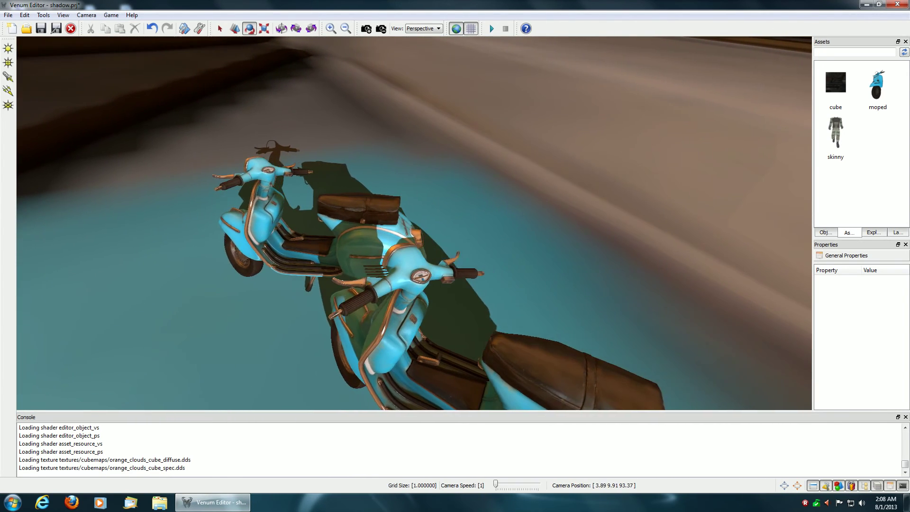
key("d")
right_click_drag(414, 223, 365, 213)
key("w")
key("w")
key("s")
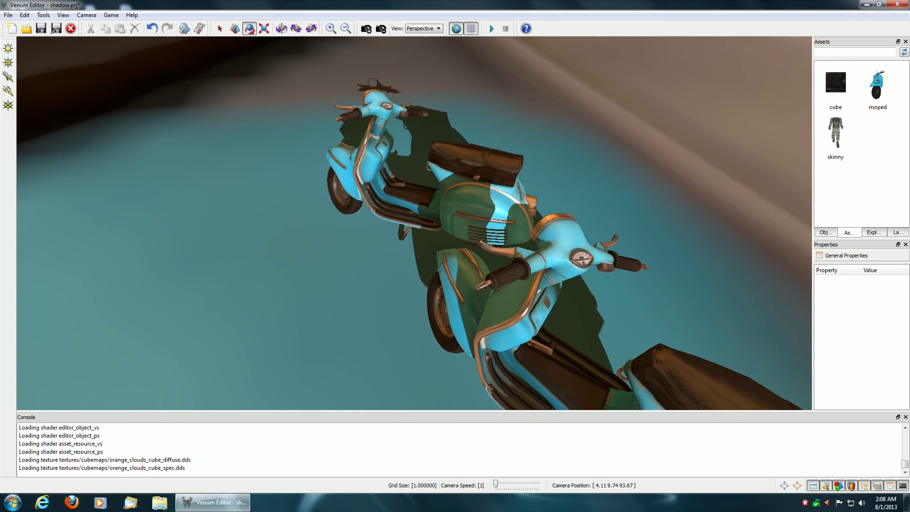